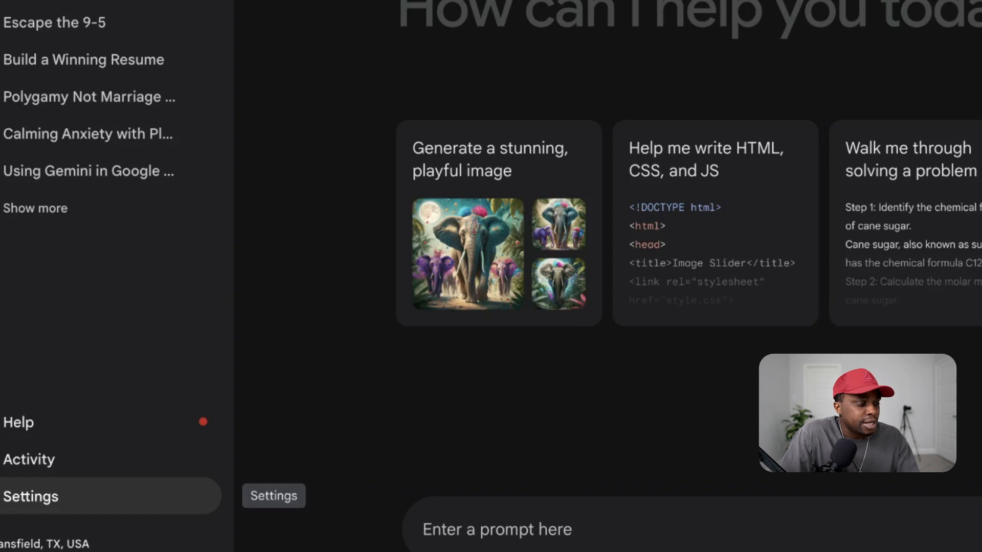
Enable and connect the Google Workspace extension from Gemini's Extensions settings
{"action": "left_click", "coordinate": [31, 496]}
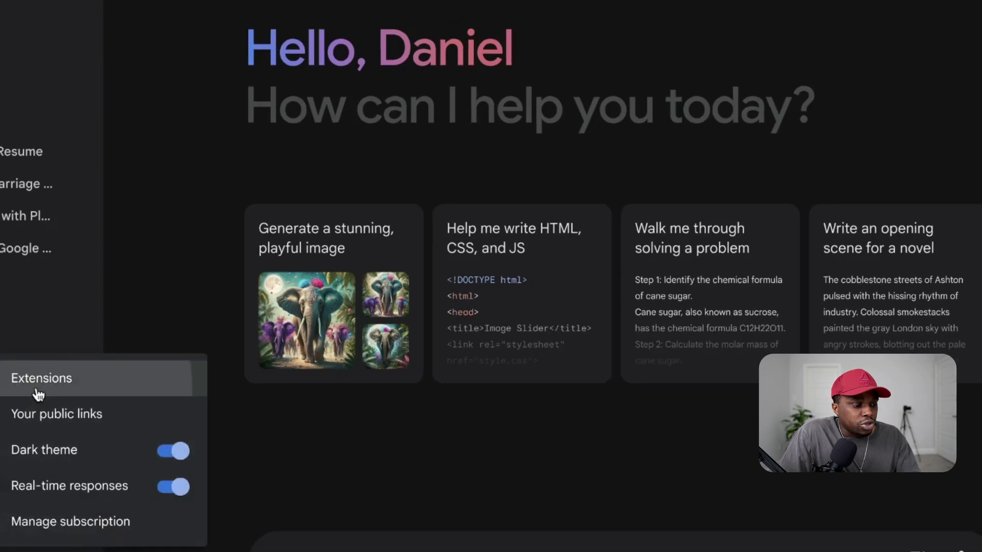
{"action": "left_click", "coordinate": [159, 325]}
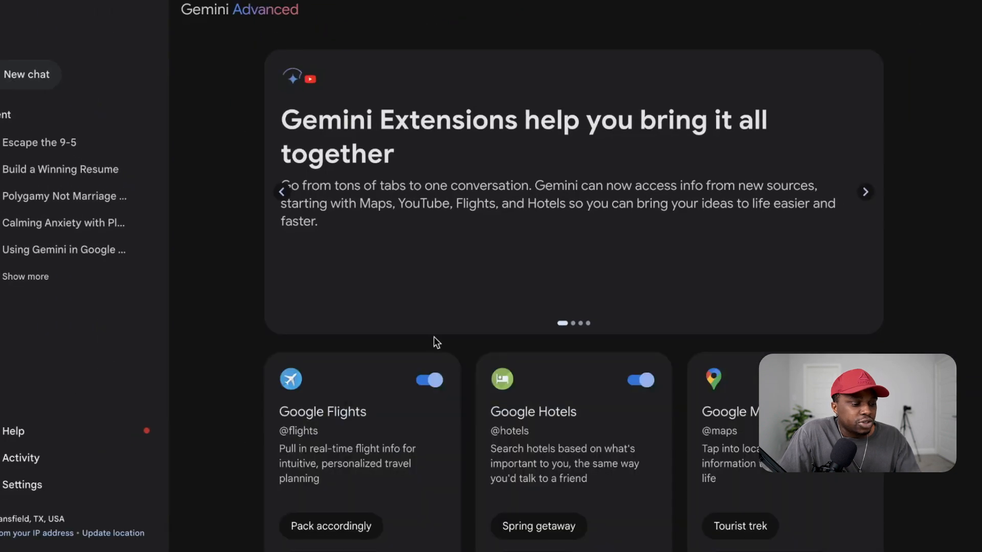
{"action": "scroll", "coordinate": [433, 337], "scroll_direction": "down", "scroll_amount": 2}
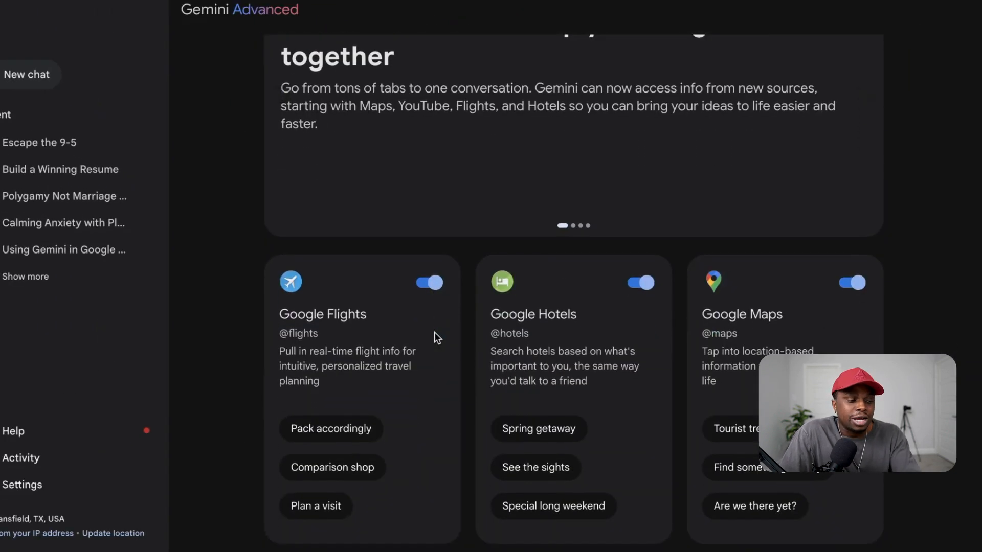
{"action": "scroll", "coordinate": [435, 336], "scroll_direction": "down", "scroll_amount": 3}
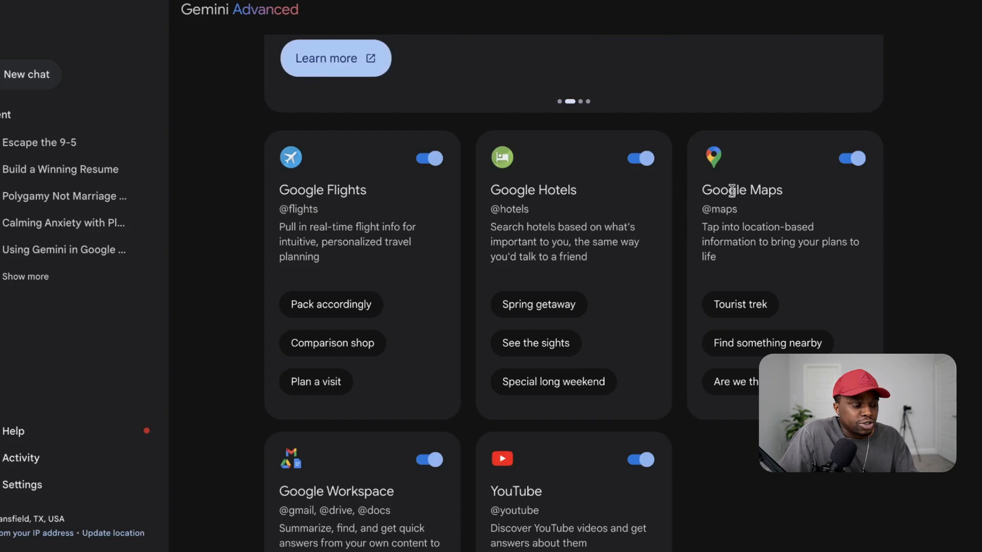
{"action": "scroll", "coordinate": [737, 188], "scroll_direction": "down", "scroll_amount": 3}
{"action": "scroll", "coordinate": [426, 517], "scroll_direction": "down", "scroll_amount": 1}
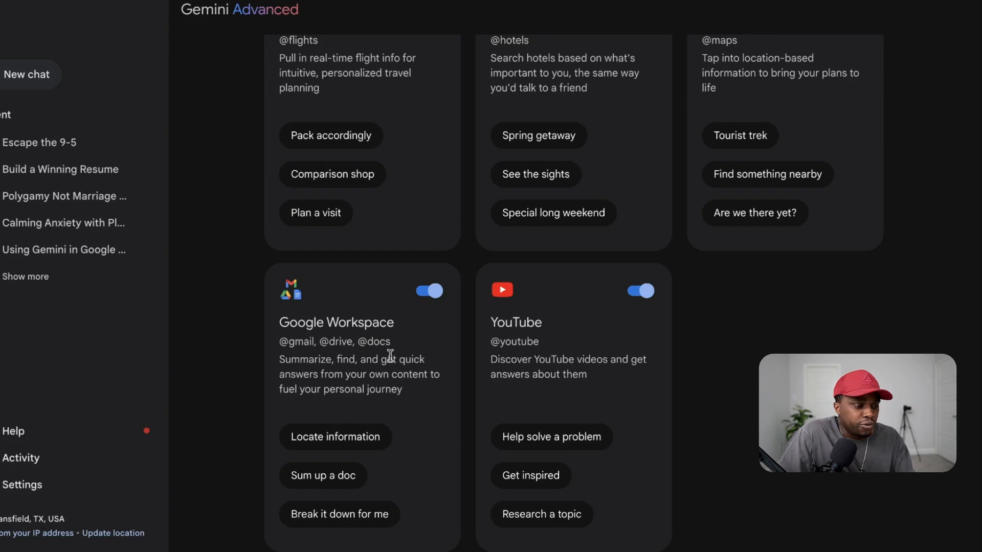
{"action": "left_click", "coordinate": [429, 291]}
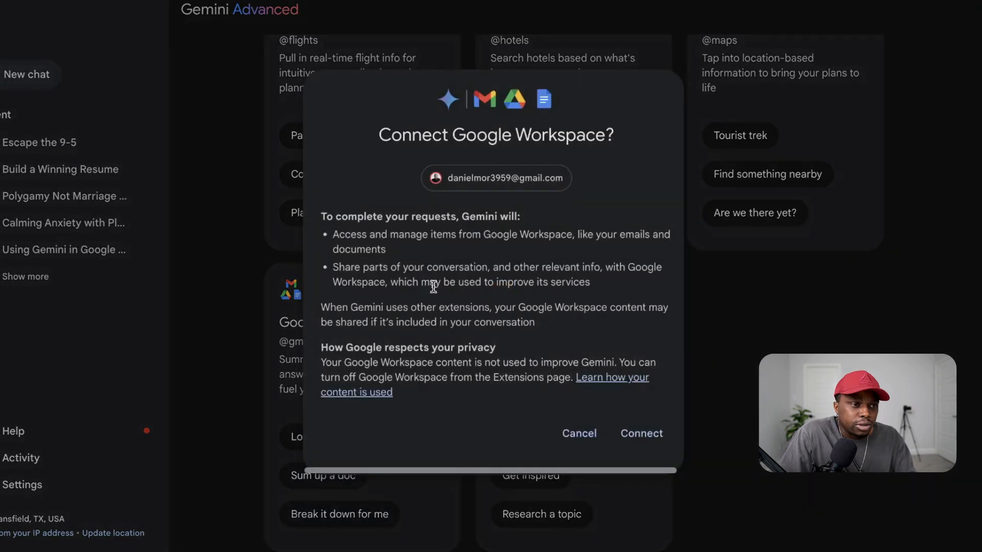
{"action": "left_click", "coordinate": [642, 433]}
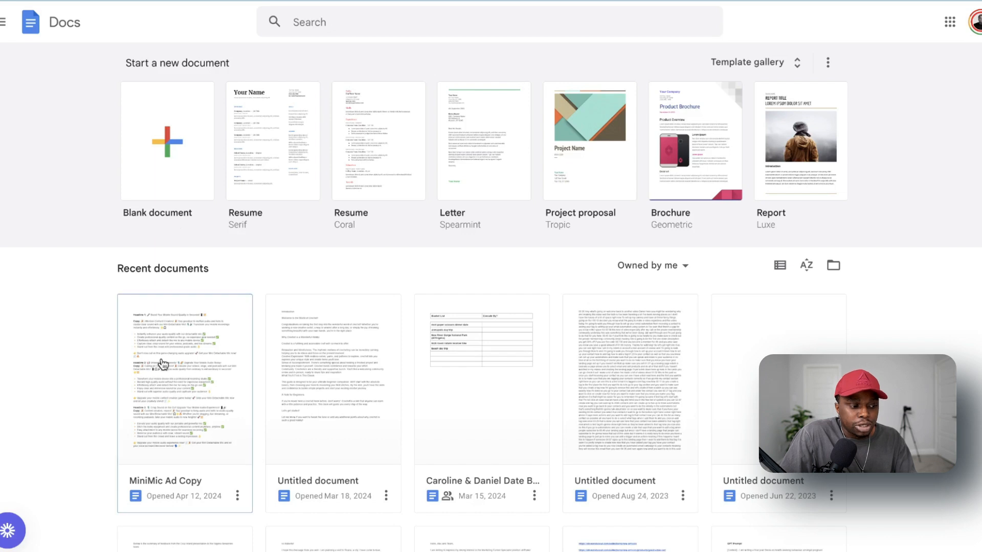
Open the MiniMic Ad Copy document from Recent documents
{"action": "left_click", "coordinate": [162, 367]}
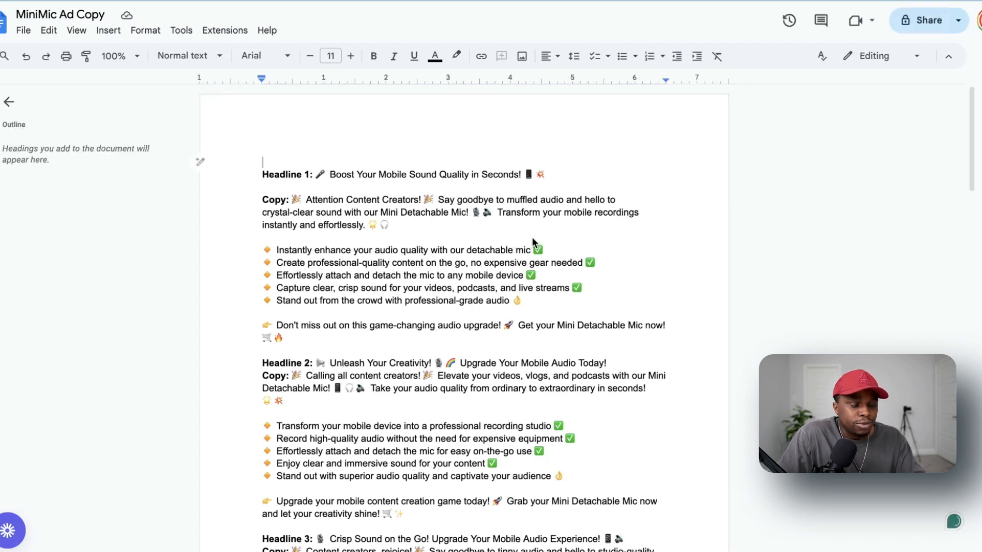
{"action": "scroll", "coordinate": [532, 240], "scroll_direction": "down", "scroll_amount": 1}
{"action": "scroll", "coordinate": [523, 238], "scroll_direction": "up", "scroll_amount": 1}
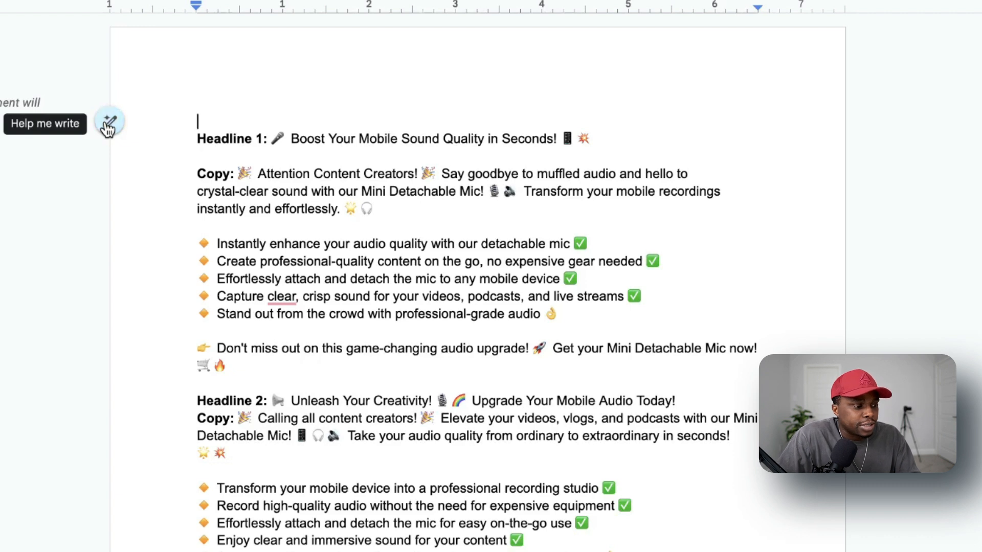
Ask Help me write what the document is about in two sentences and generate the summary
{"action": "left_click", "coordinate": [108, 123]}
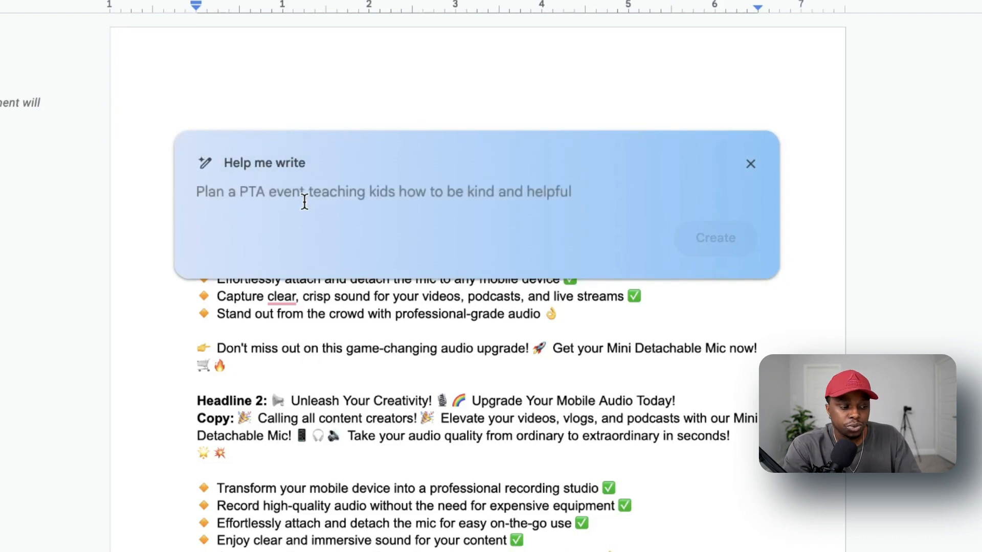
{"action": "type", "text": "What"}
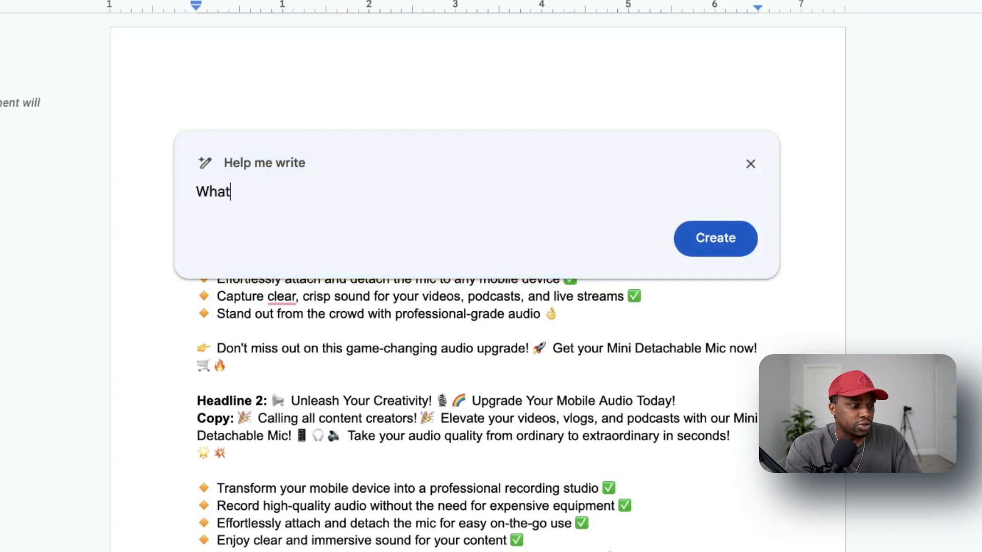
{"action": "type", "text": " is this docu"}
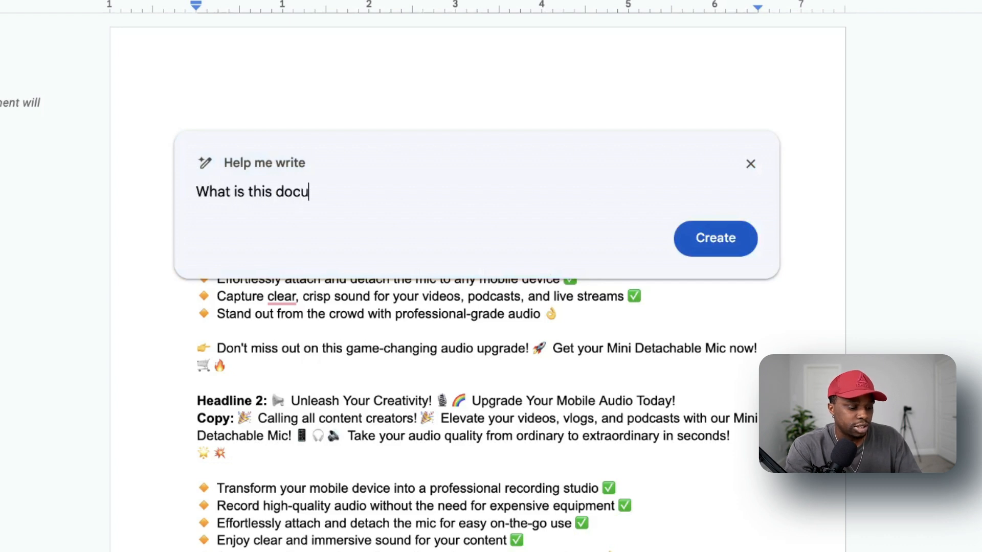
{"action": "type", "text": "met"}
{"action": "key", "text": "BackSpace"}
{"action": "key", "text": "BackSpace"}
{"action": "type", "text": "nt about. S"}
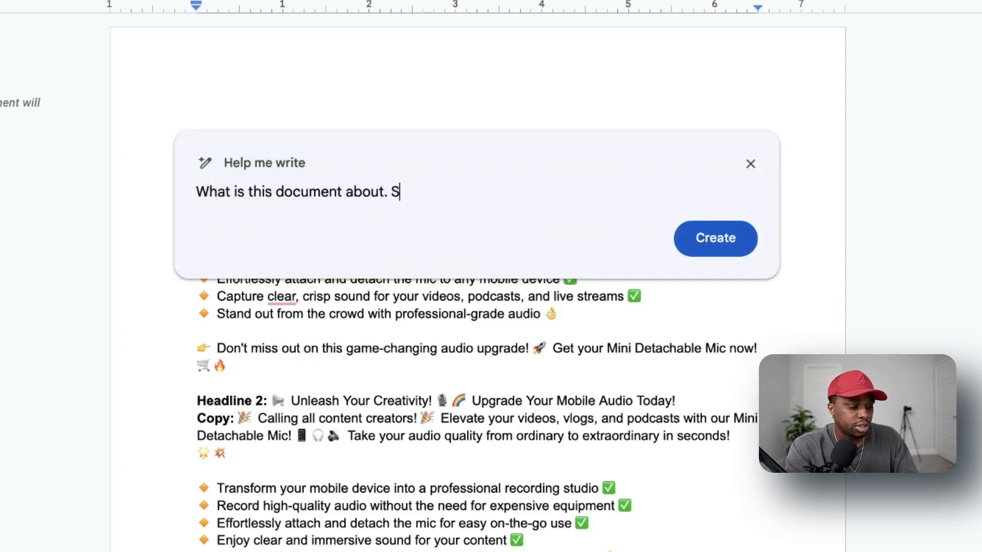
{"action": "type", "text": "ummarize in "}
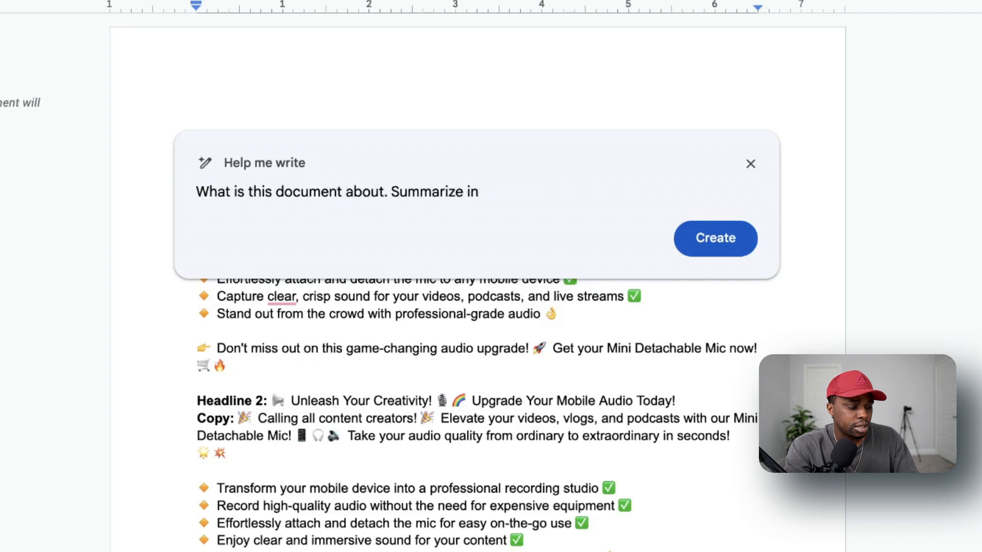
{"action": "type", "text": "twe"}
{"action": "type", "text": " sentenc"}
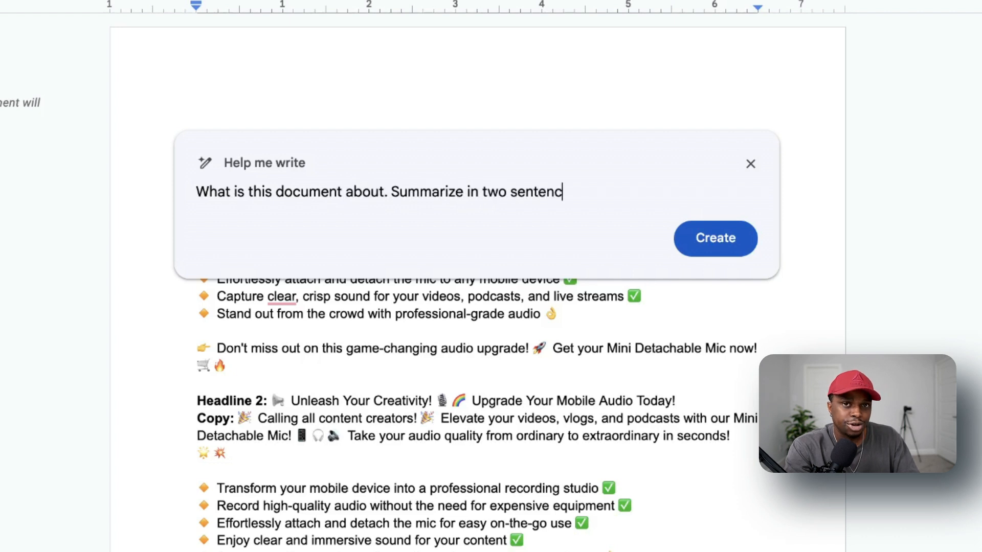
{"action": "type", "text": "es"}
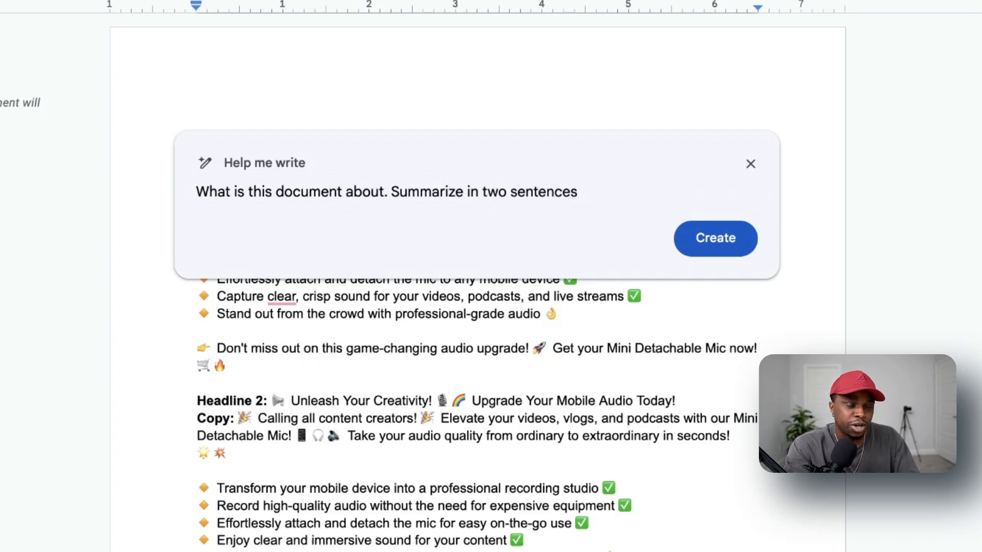
{"action": "left_click", "coordinate": [706, 238]}
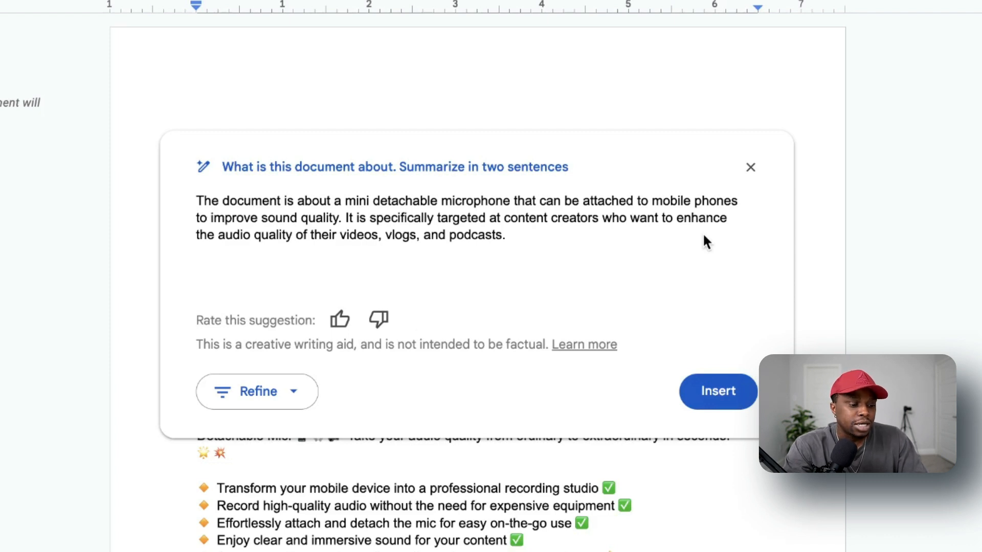
Browse the Refine options, then discard the mic summary without inserting it
{"action": "left_click", "coordinate": [299, 392]}
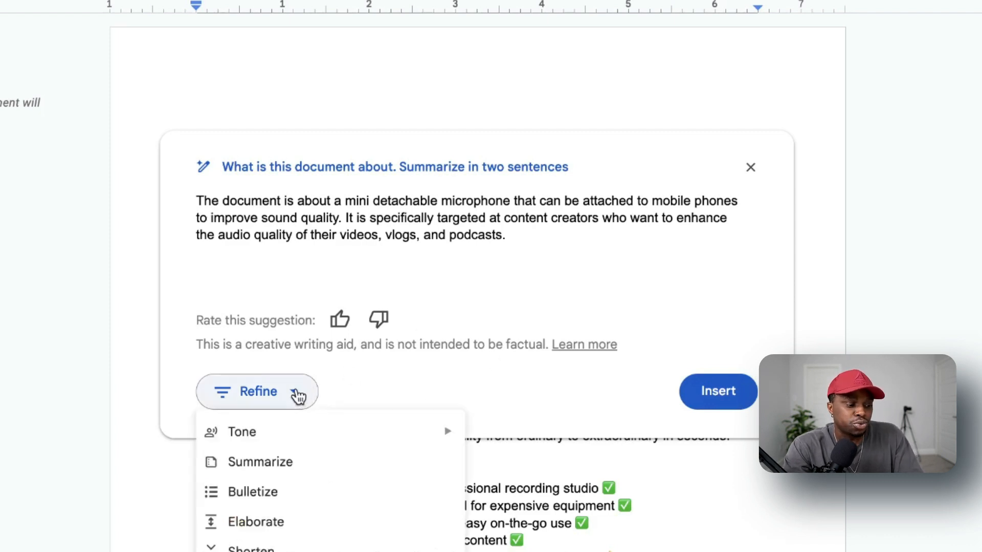
{"action": "scroll", "coordinate": [343, 520], "scroll_direction": "down", "scroll_amount": 1}
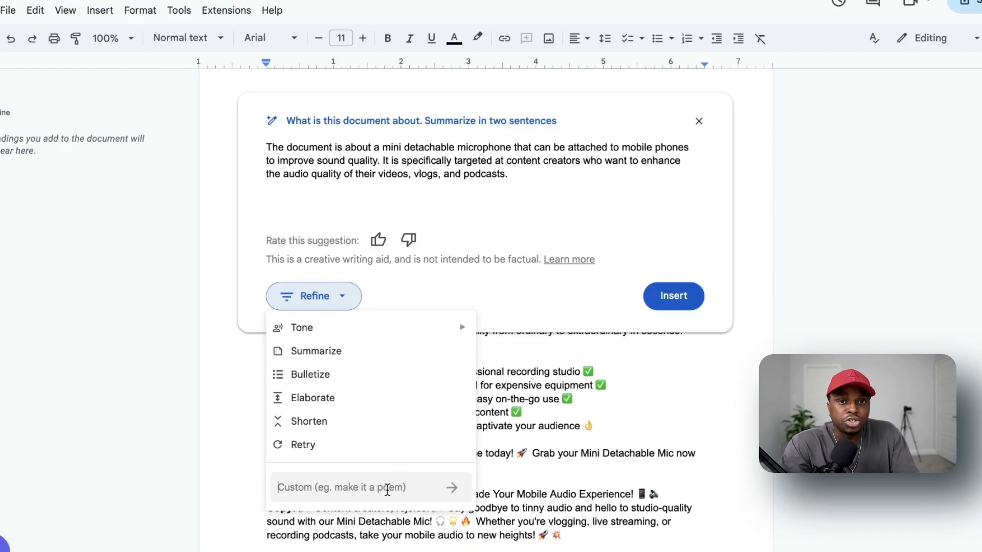
{"action": "left_click", "coordinate": [387, 489]}
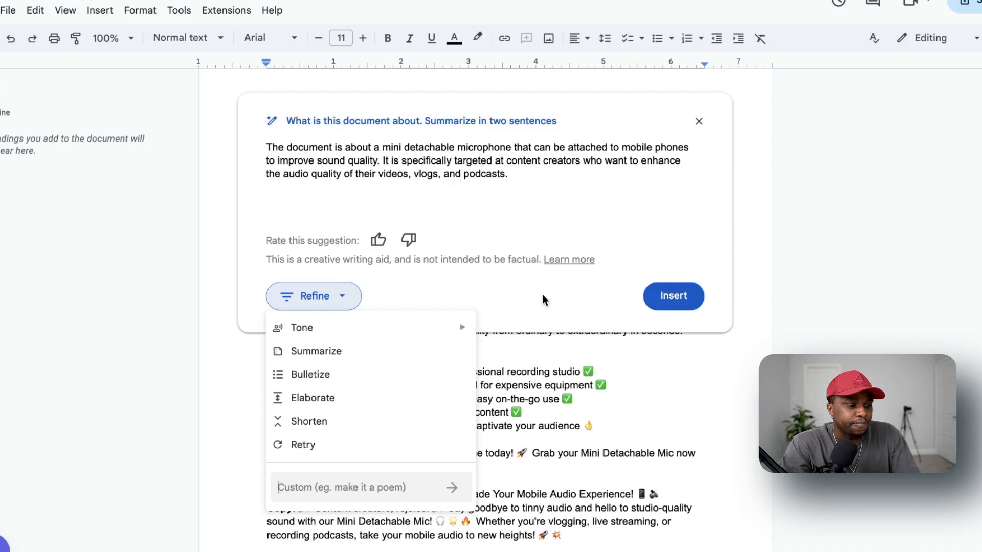
{"action": "left_click", "coordinate": [538, 208]}
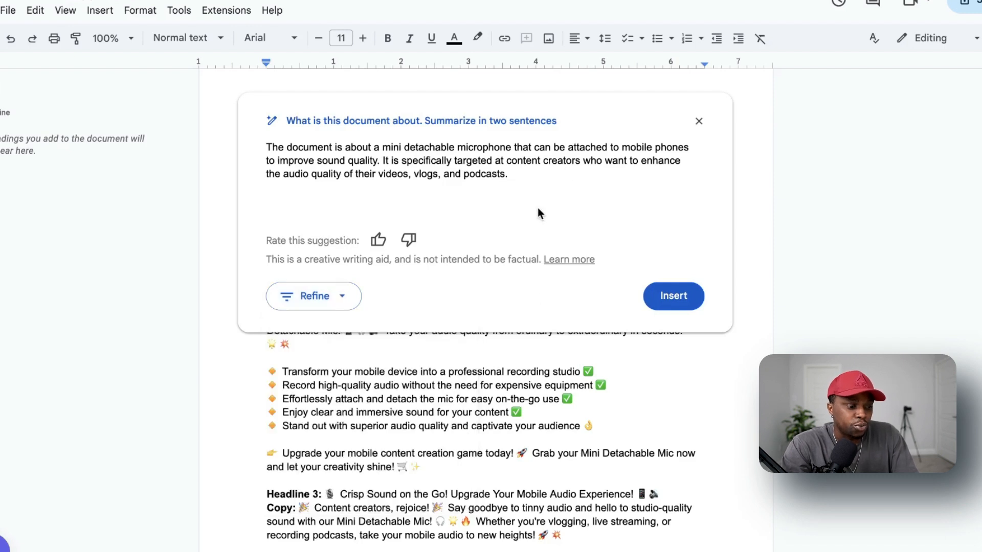
{"action": "left_click", "coordinate": [701, 124]}
{"action": "left_click", "coordinate": [508, 248]}
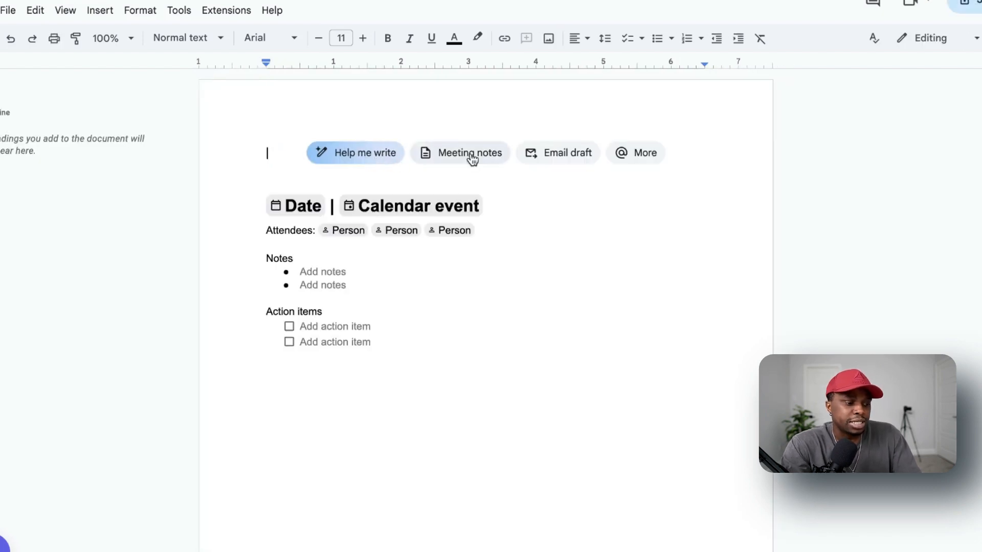
Prompt Help me write for a casual, funny thank-you email to Tom about the social media marketing offer
{"action": "left_click", "coordinate": [353, 152]}
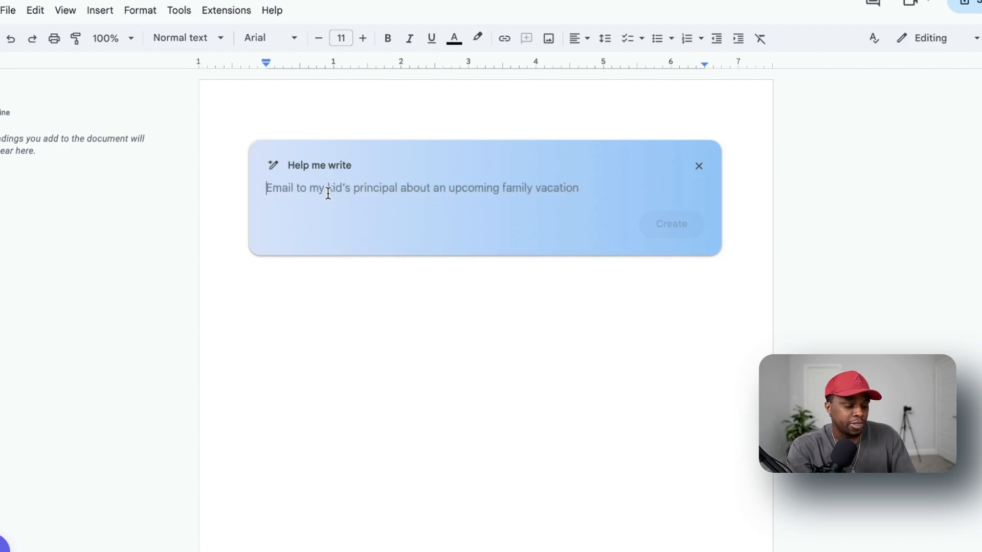
{"action": "type", "text": "I have ust "}
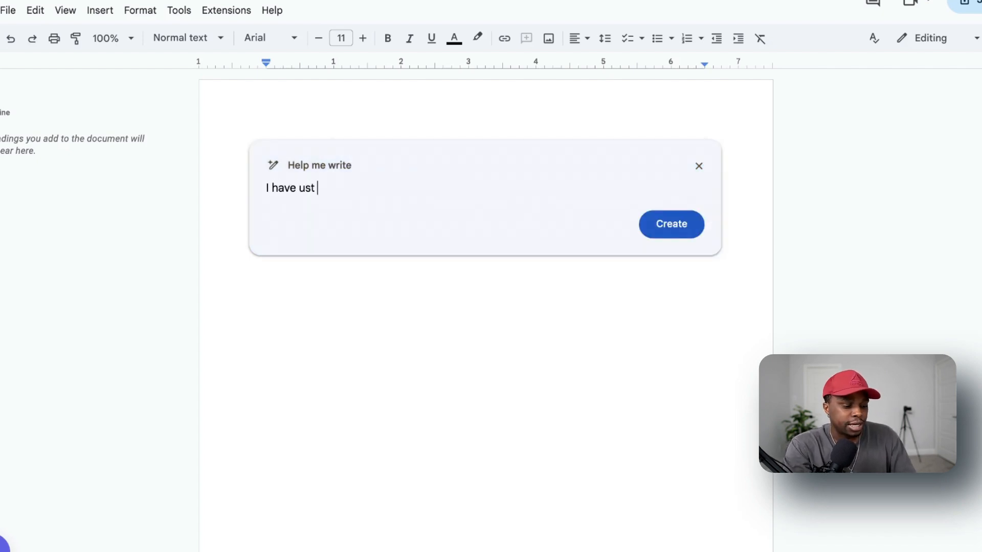
{"action": "type", "text": "been given an ofo"}
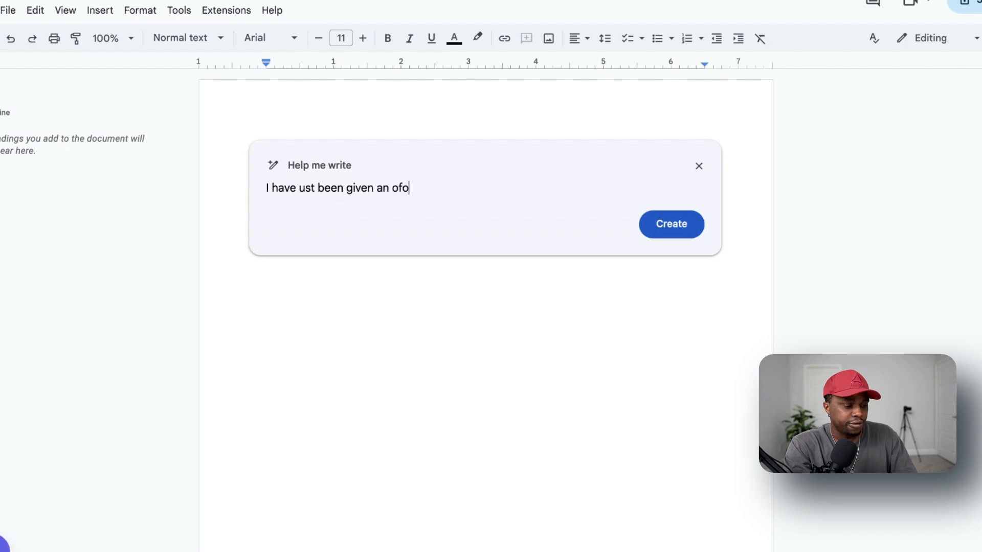
{"action": "key", "text": "BackSpace"}
{"action": "type", "text": "fer for a soai"}
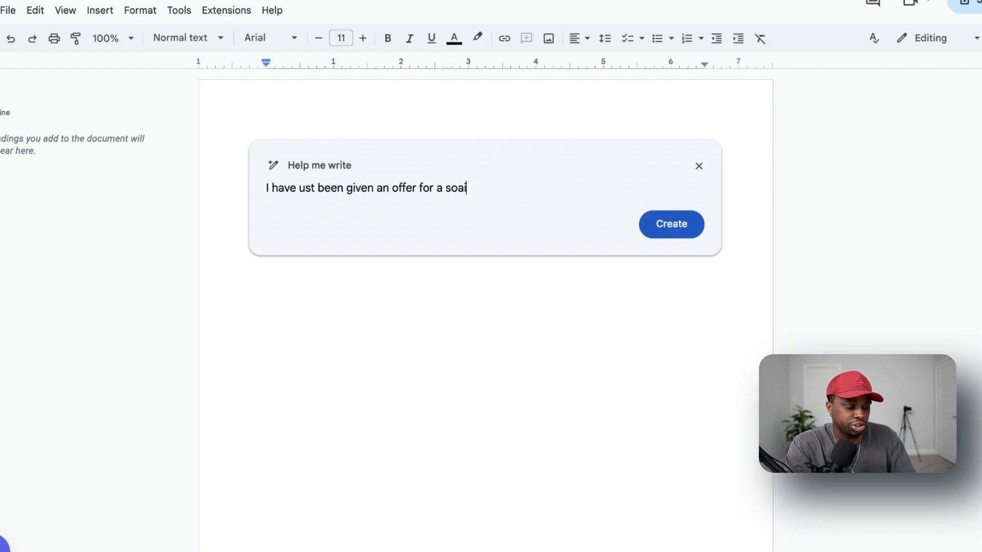
{"action": "key", "text": "BackSpace"}
{"action": "key", "text": "BackSpace"}
{"action": "key", "text": "BackSpace"}
{"action": "type", "text": "cial media marketing position. I "}
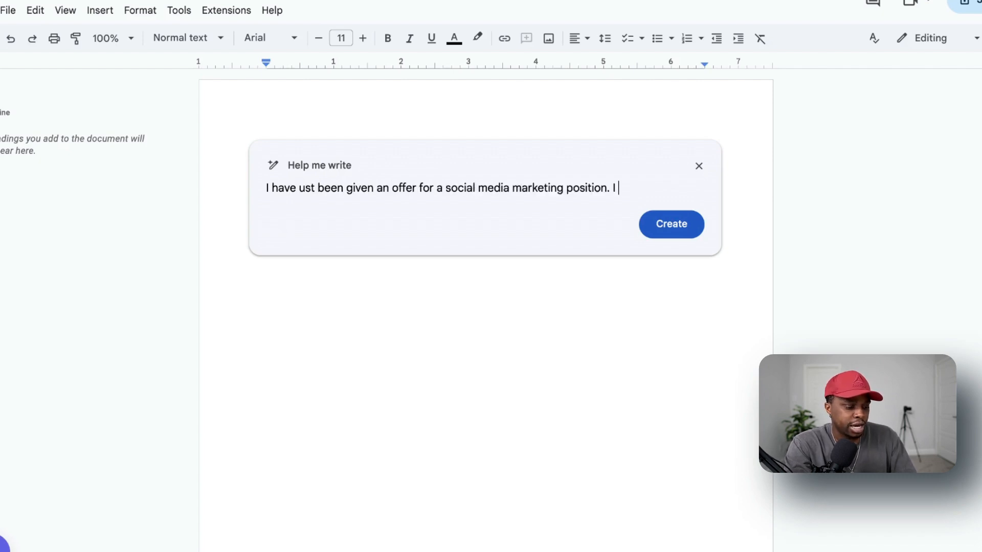
{"action": "type", "text": "really love the com"}
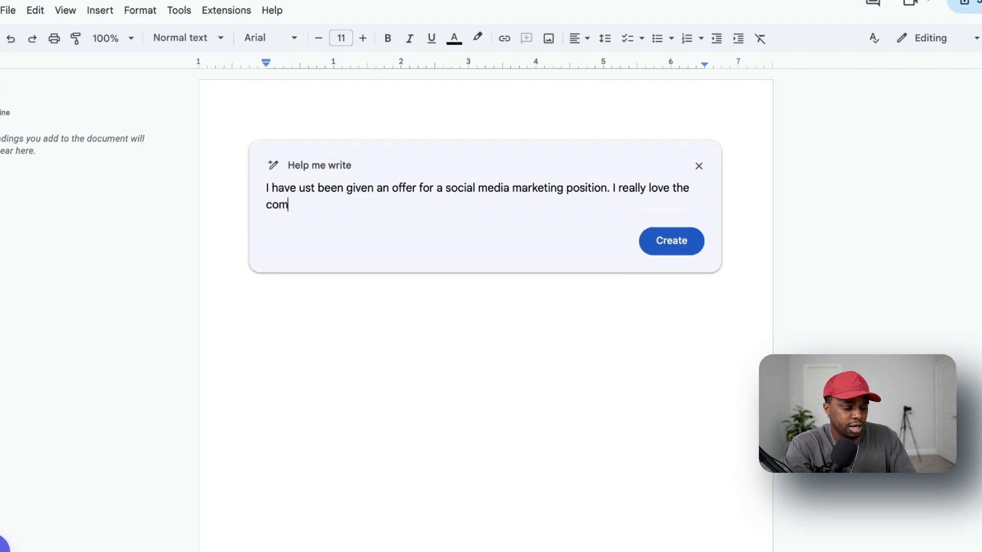
{"action": "type", "text": "pany and excited"}
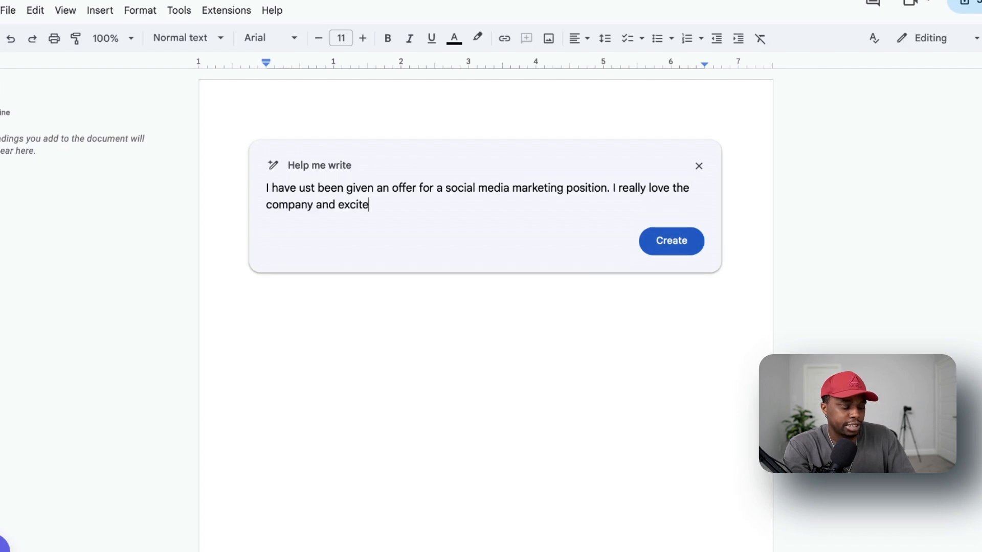
{"action": "type", "text": " to get started. But fir"}
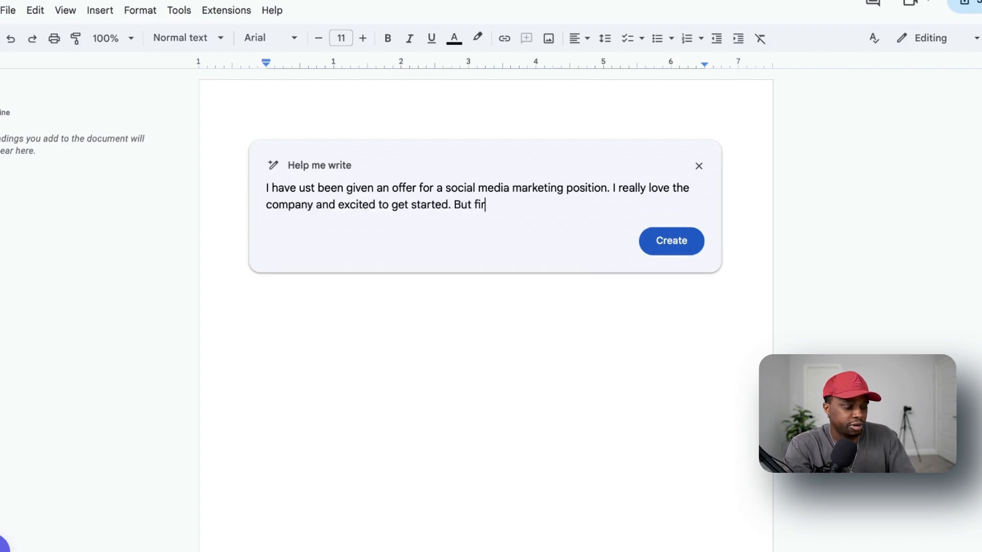
{"action": "type", "text": "st, I want to wri"}
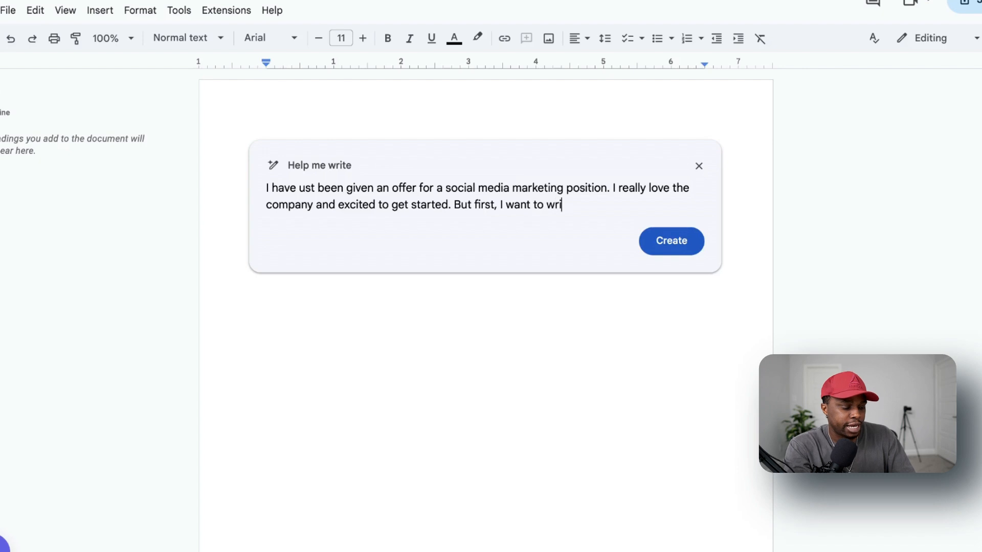
{"action": "type", "text": "te a thank you letter"}
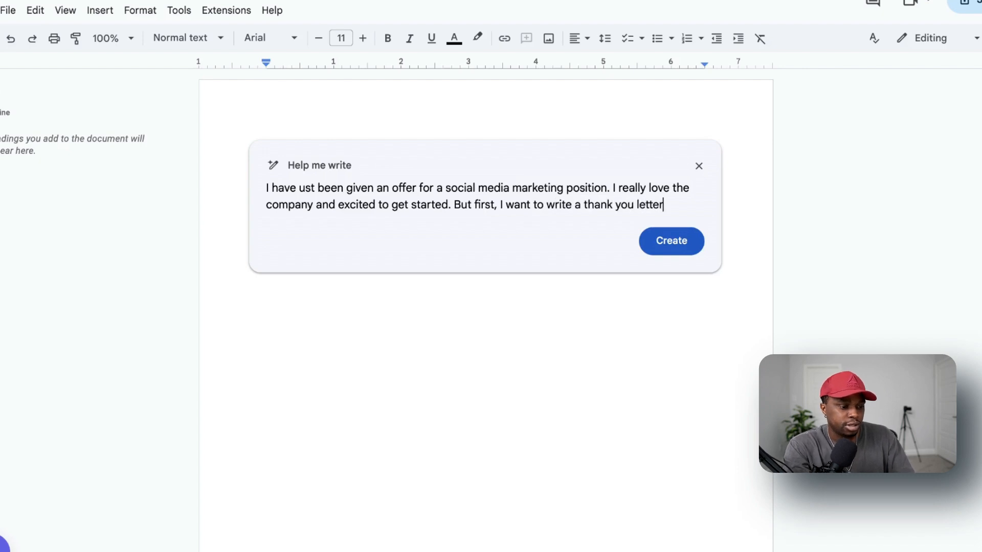
{"action": "type", "text": " to the hiring "}
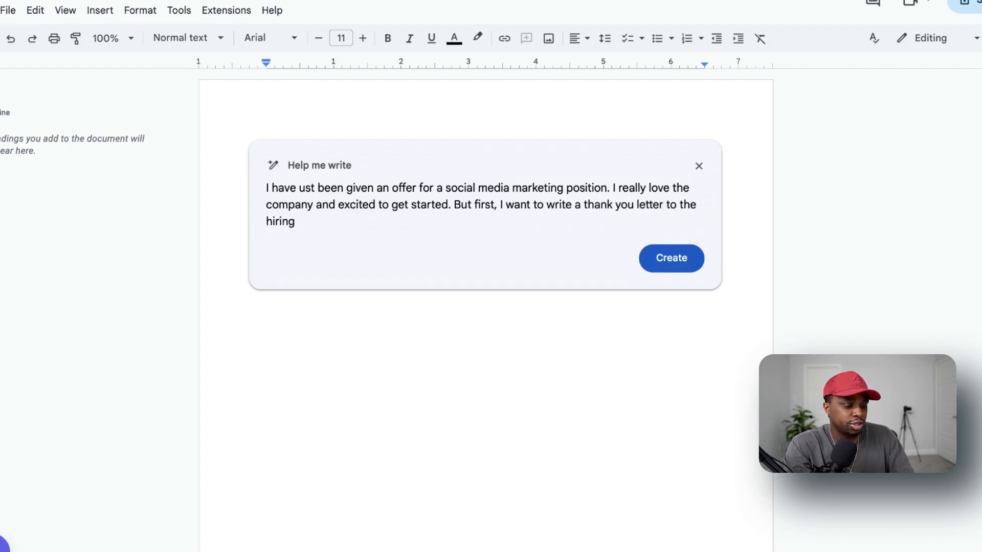
{"action": "type", "text": "manager whose name is Tom. Make is ca"}
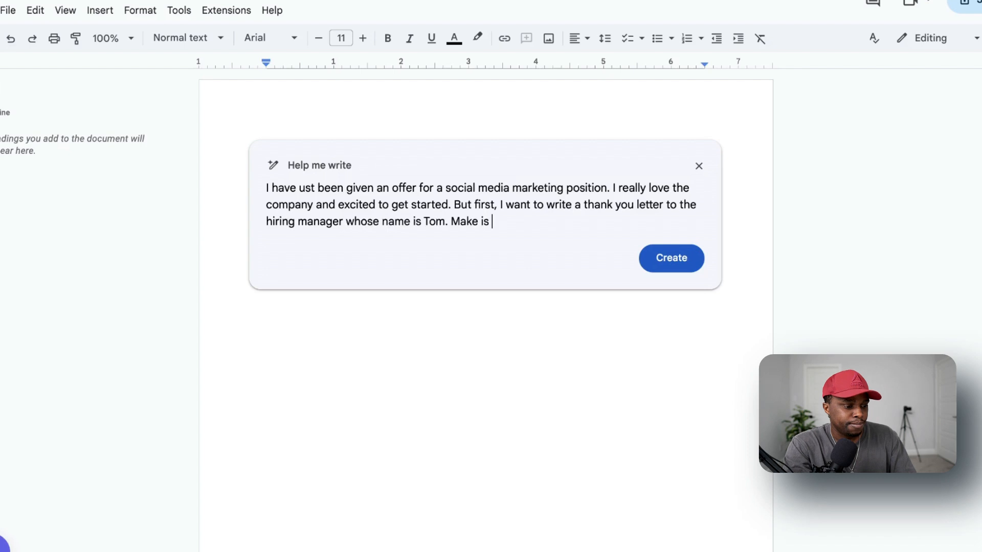
{"action": "type", "text": "sual, funny and"}
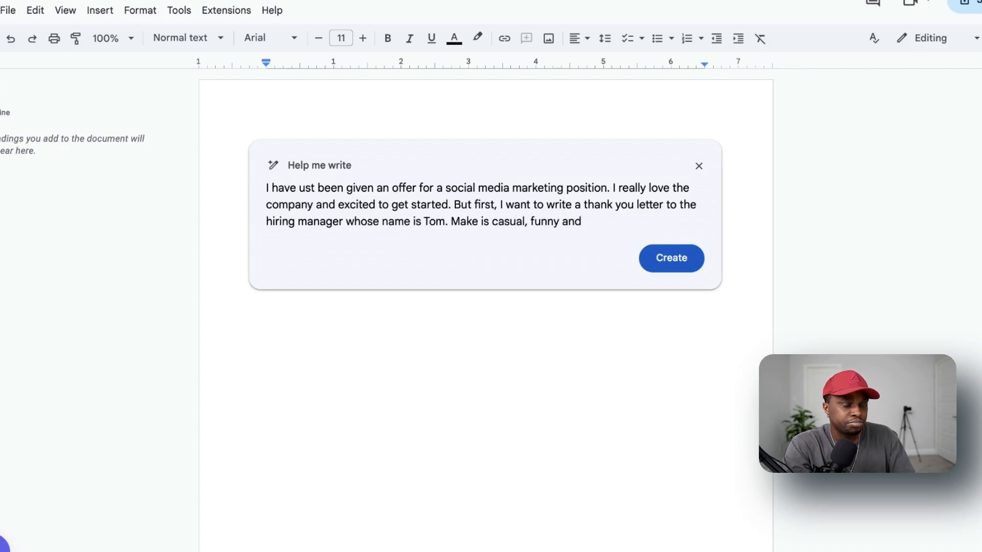
{"action": "type", "text": " short."}
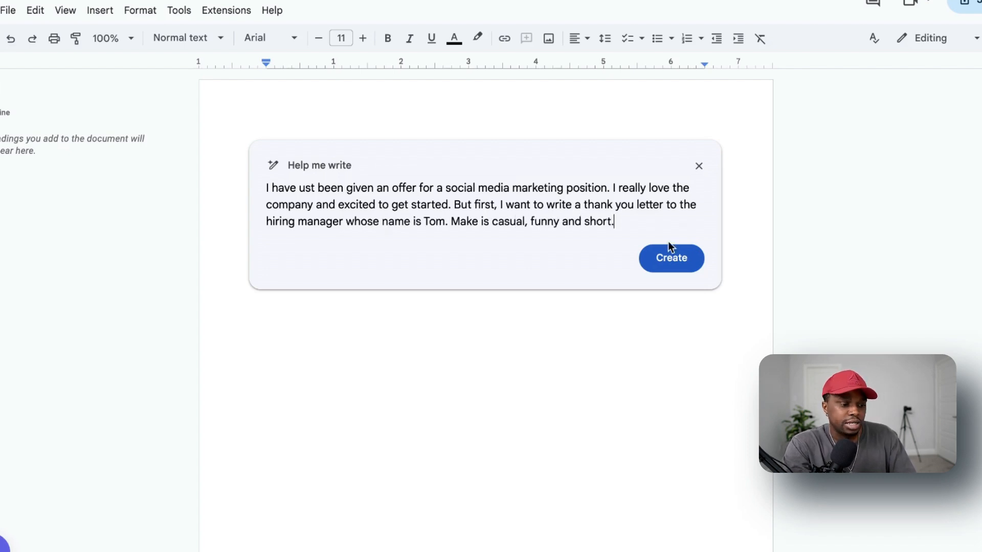
{"action": "left_click", "coordinate": [671, 258]}
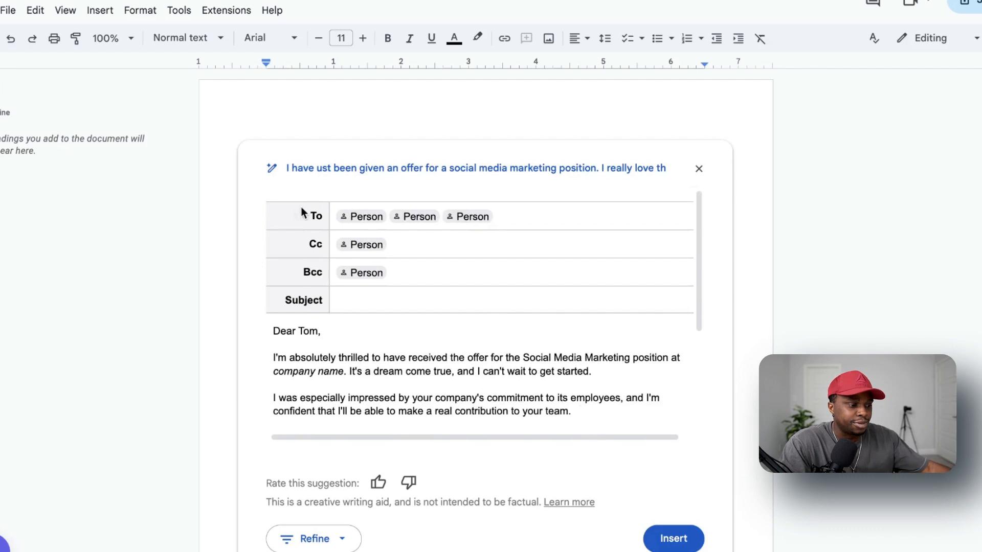
{"action": "scroll", "coordinate": [305, 230], "scroll_direction": "down", "scroll_amount": 3}
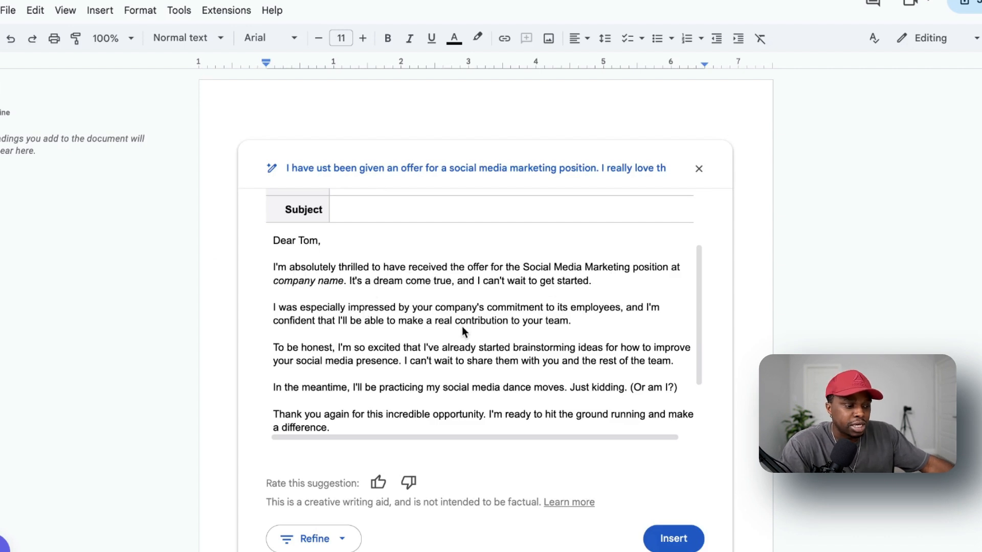
{"action": "scroll", "coordinate": [451, 342], "scroll_direction": "down", "scroll_amount": 1}
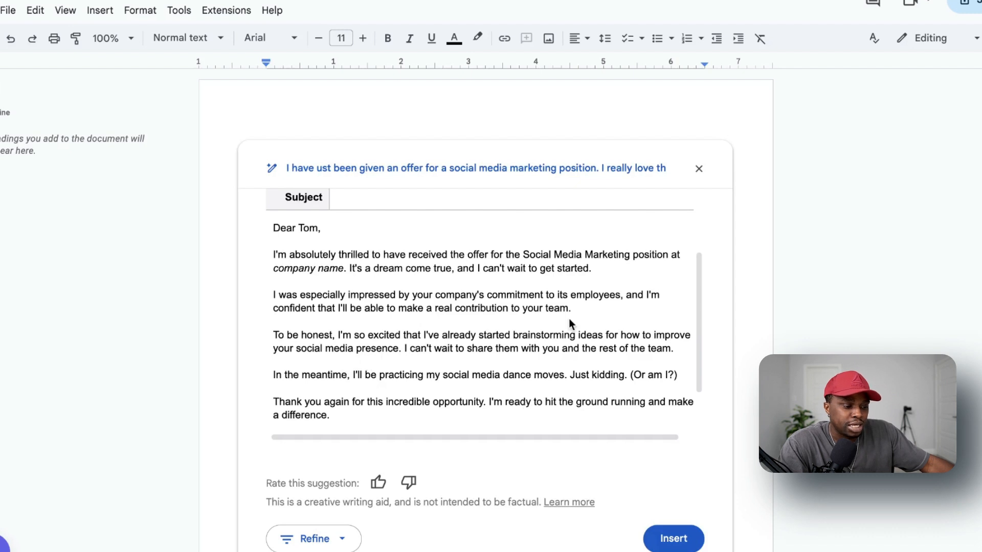
{"action": "scroll", "coordinate": [361, 370], "scroll_direction": "down", "scroll_amount": 2}
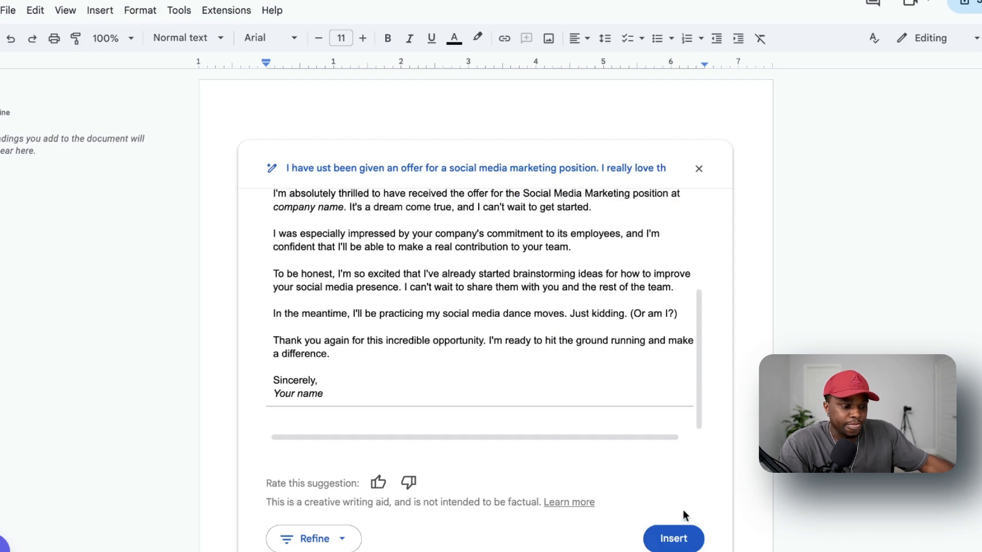
Insert the drafted email into the document and place the cursor after the joke paragraph
{"action": "left_click", "coordinate": [673, 539]}
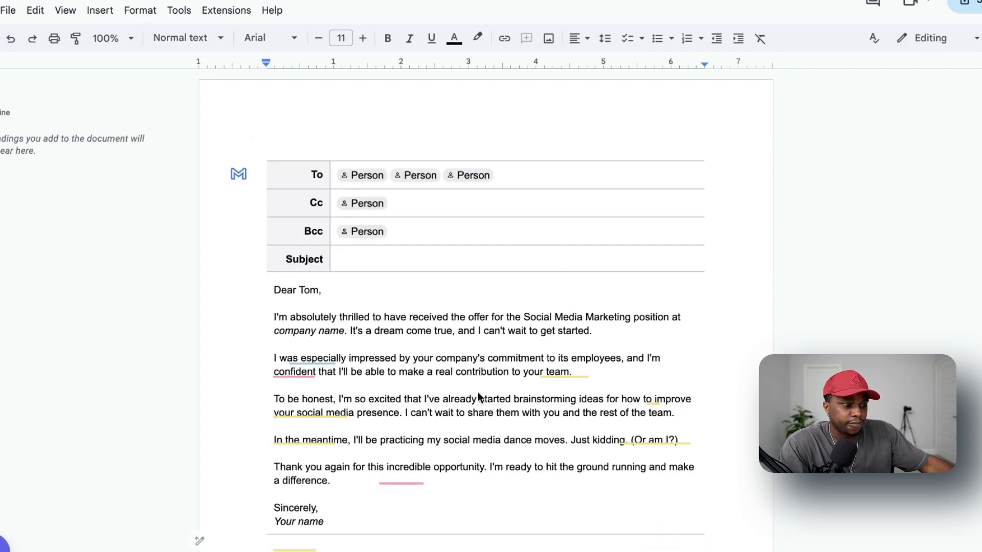
{"action": "scroll", "coordinate": [478, 392], "scroll_direction": "down", "scroll_amount": 2}
{"action": "left_click", "coordinate": [276, 290]}
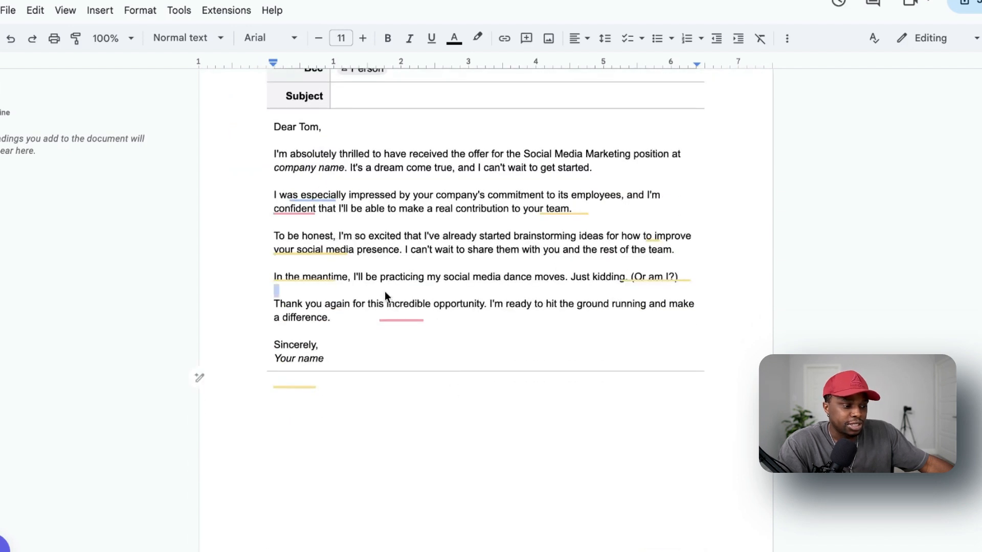
{"action": "scroll", "coordinate": [502, 332], "scroll_direction": "up", "scroll_amount": 4}
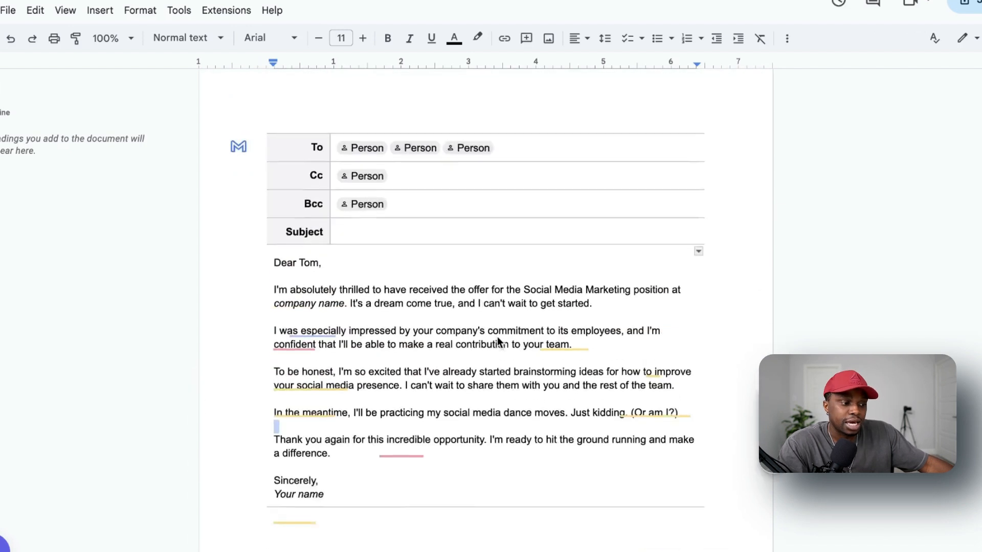
{"action": "scroll", "coordinate": [497, 337], "scroll_direction": "up", "scroll_amount": 1}
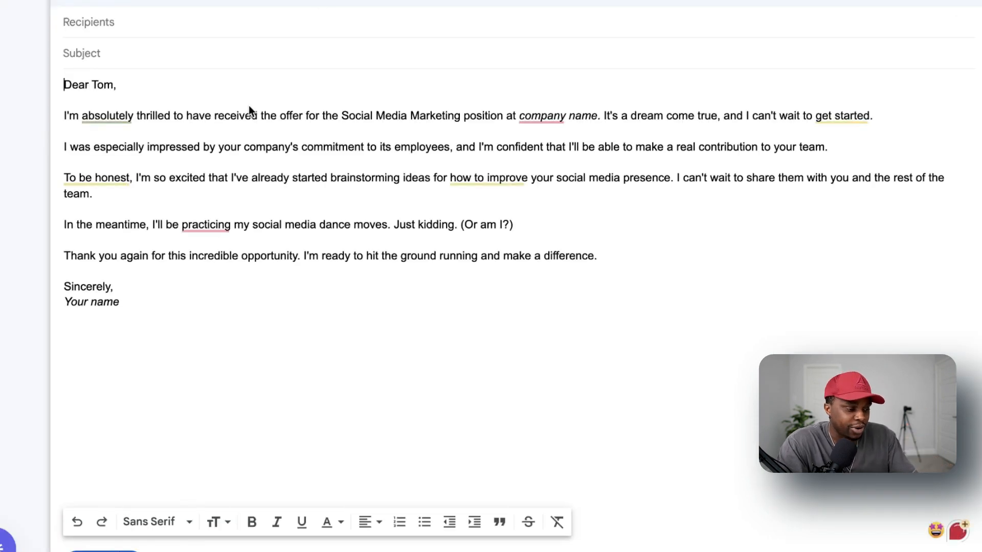
Begin entering recipients in the Gmail compose window holding the email to Tom
{"action": "left_click", "coordinate": [169, 21]}
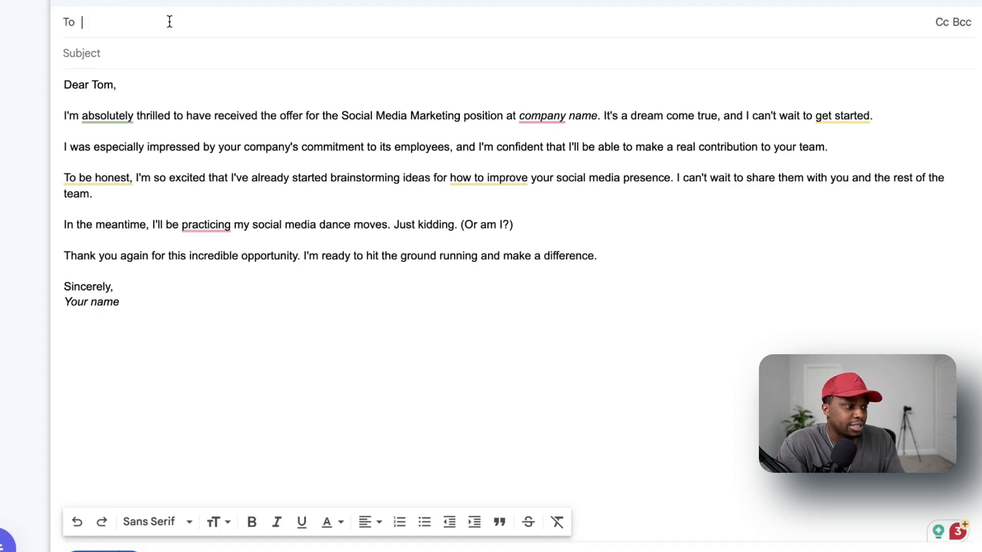